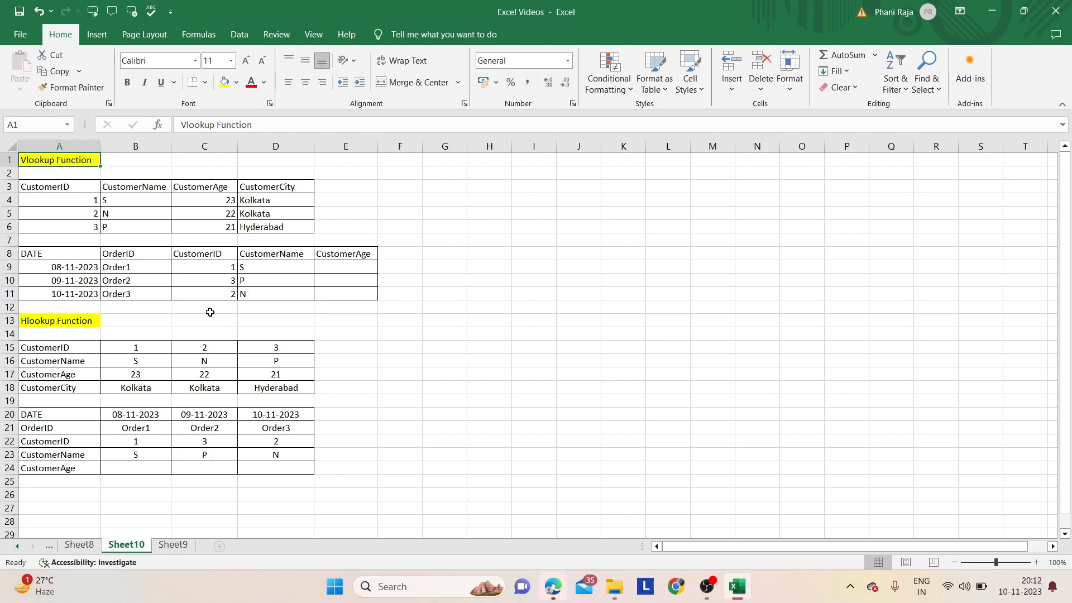
Enter =VLOOKUP(C9,$A$3:$D$6,3,FALSE) in E9 to look up the first order's customer age.
click(332, 272)
text(=vl)
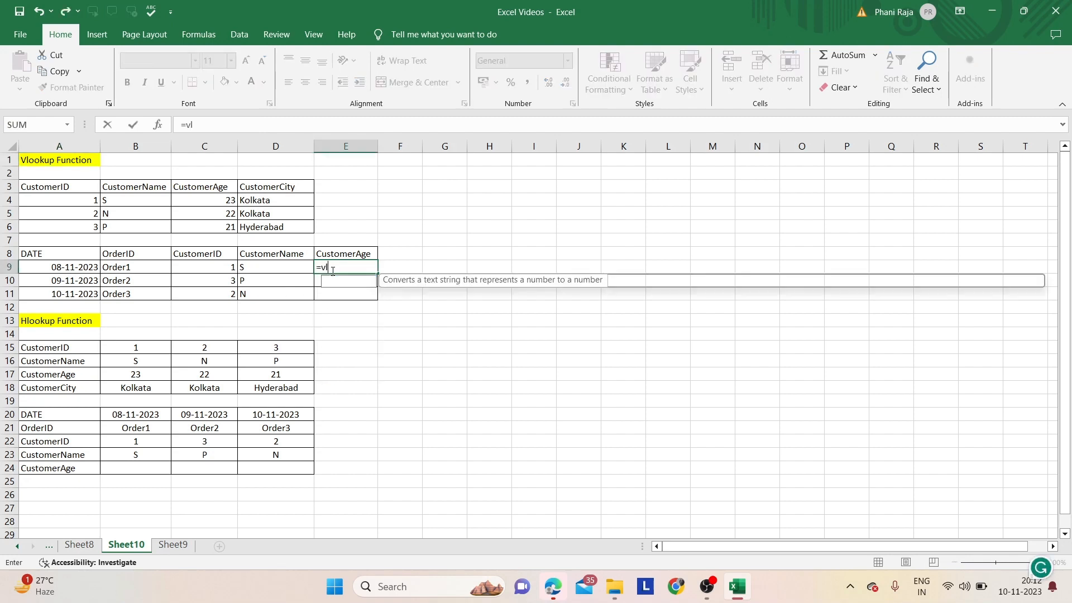
text(ookup()
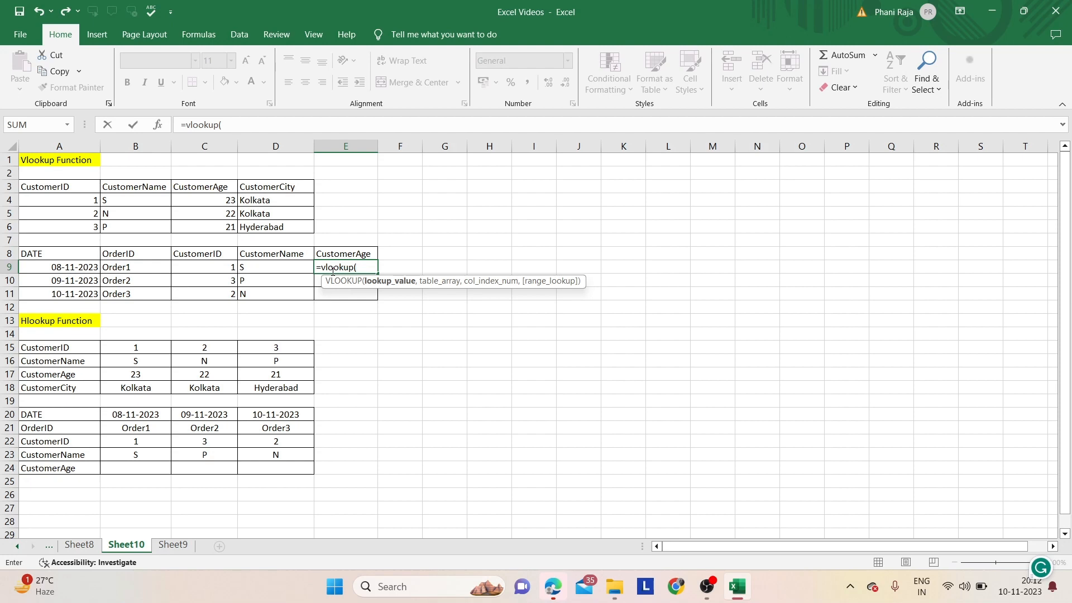
click(189, 266)
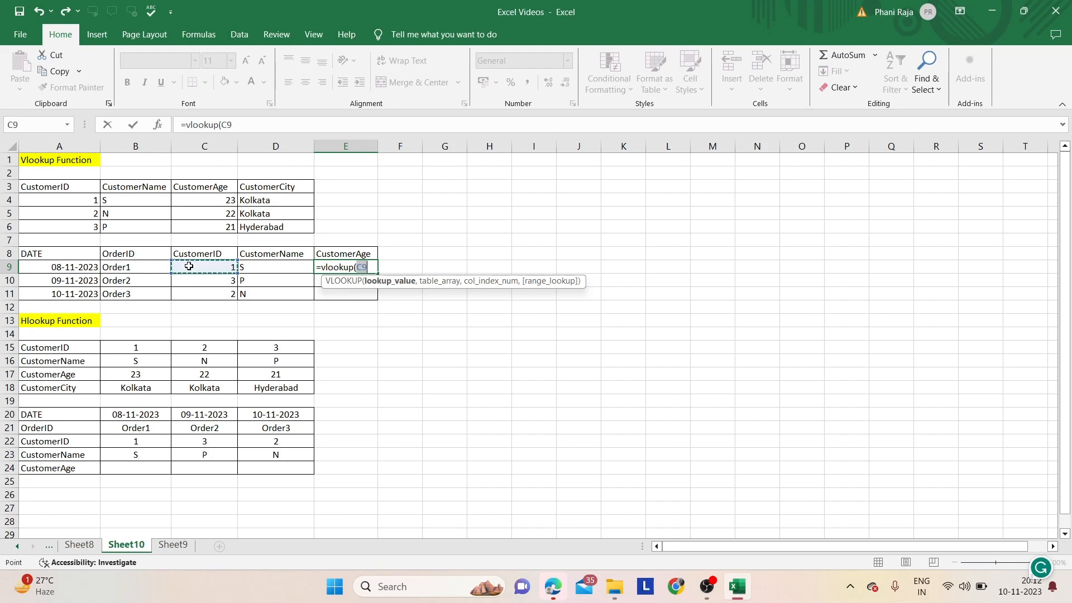
text(,)
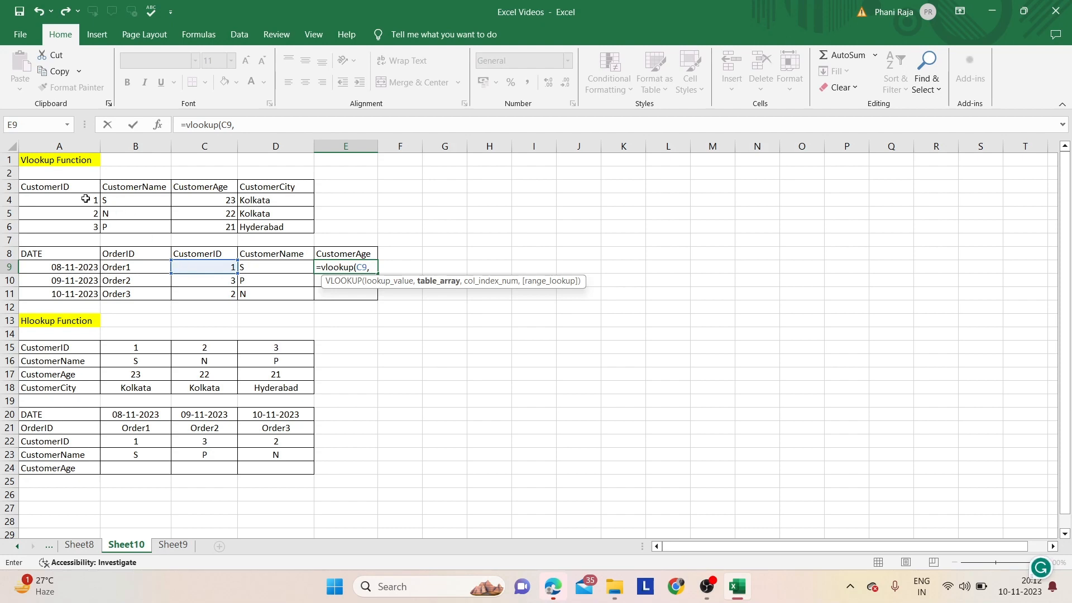
drag(78, 184, 259, 227)
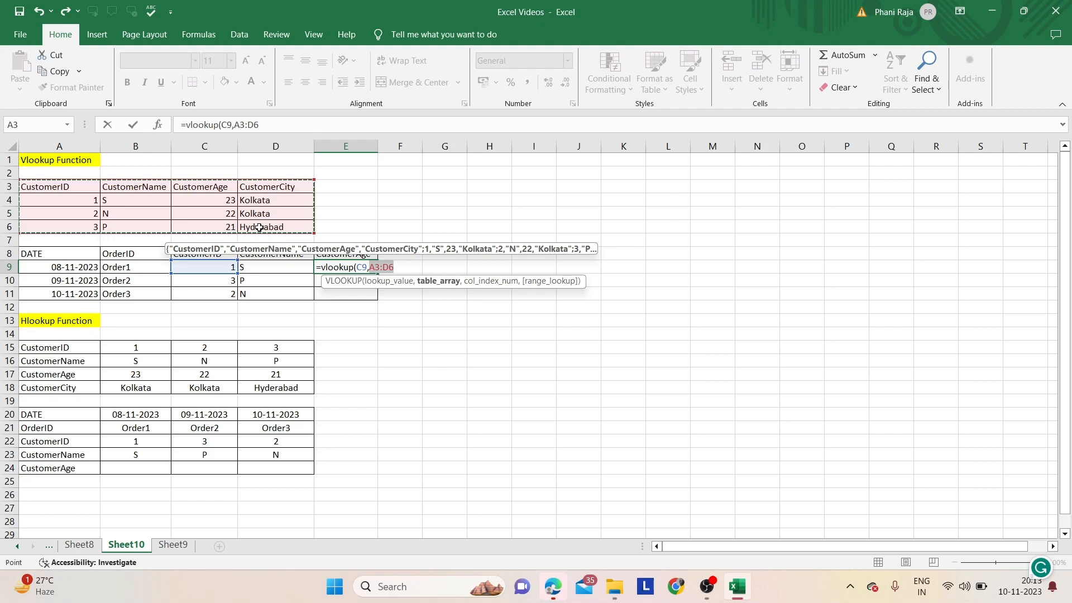
key(F4)
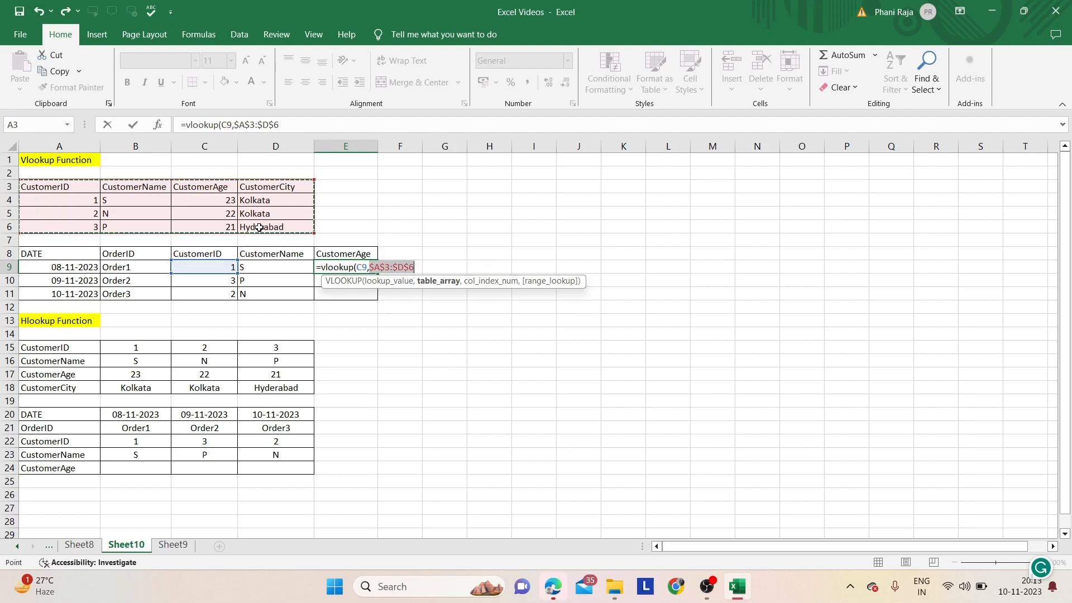
text(,)
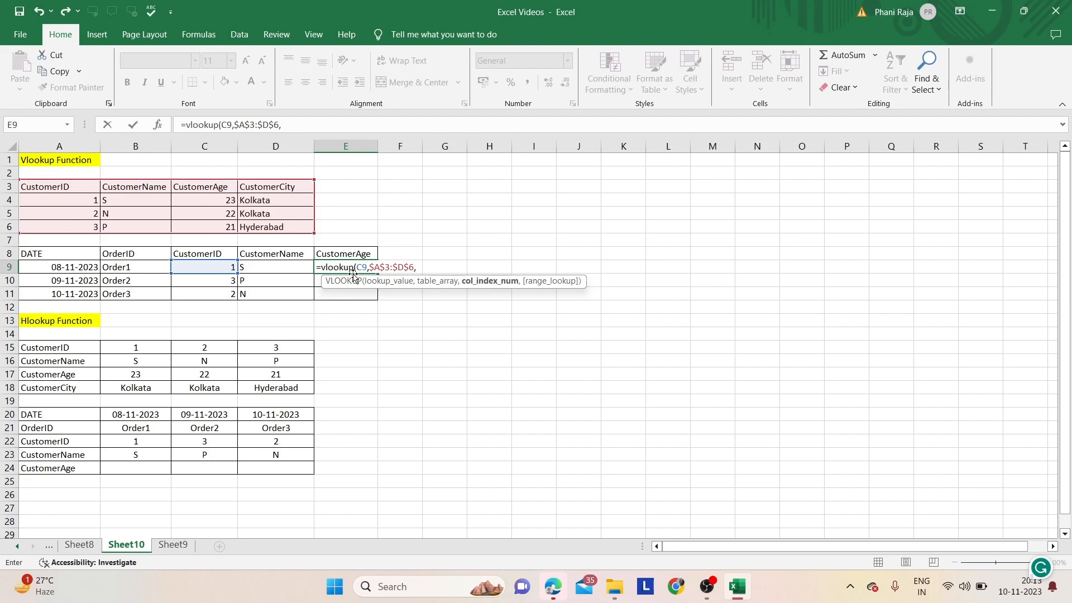
text(3,)
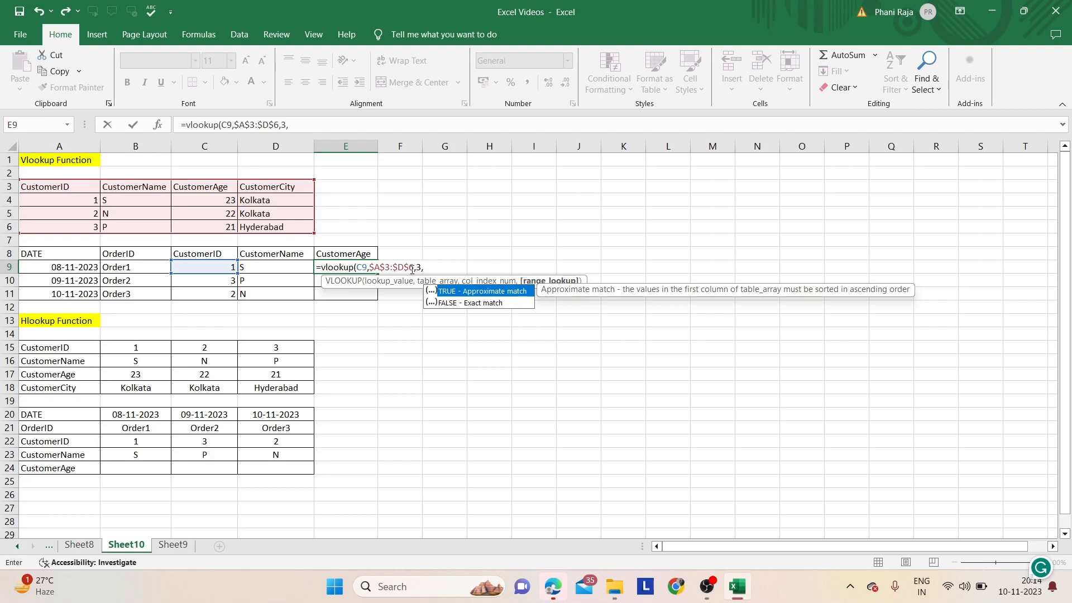
text(False))
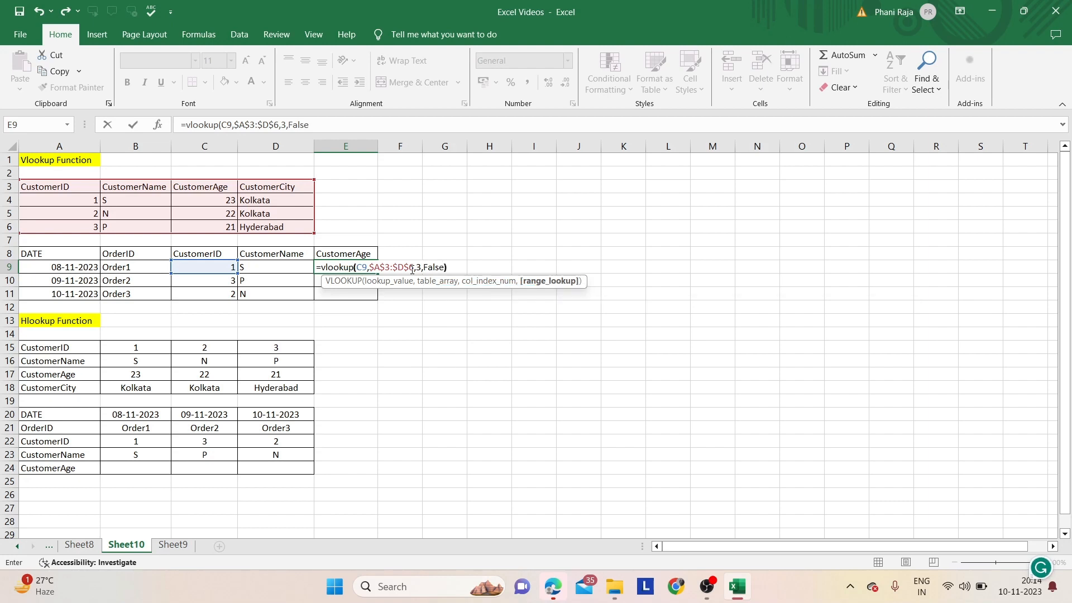
key(Return)
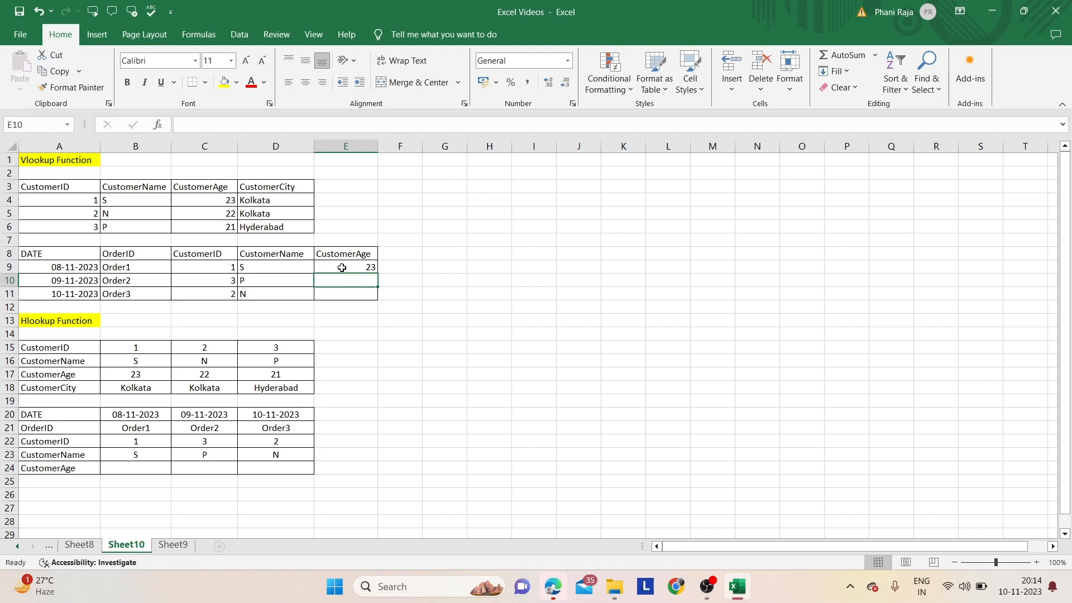
Fill the VLOOKUP formula from E9 down through E11 to complete the CustomerAge column.
click(287, 269)
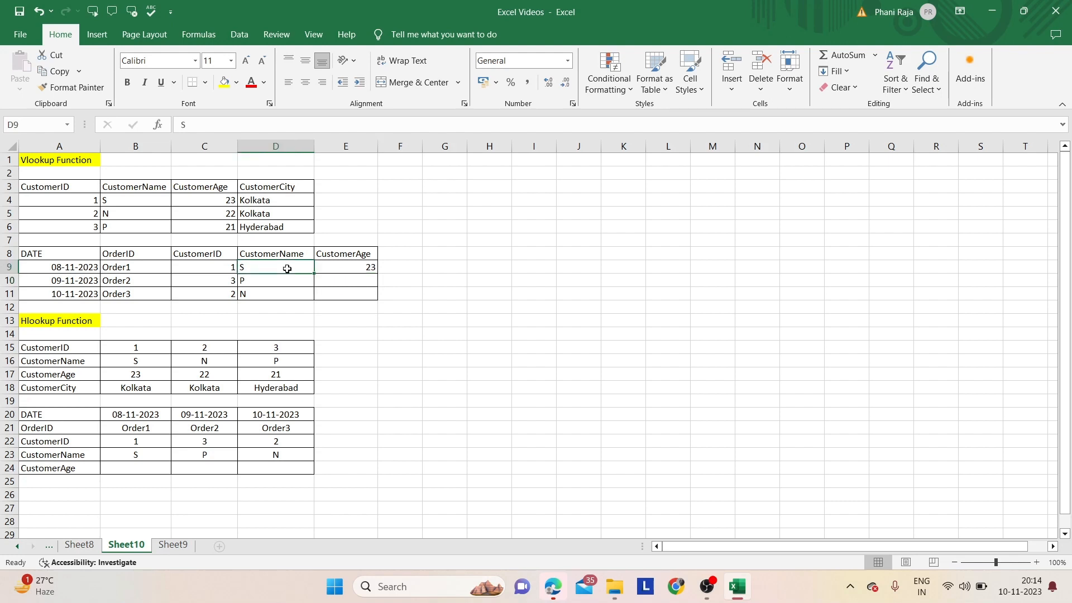
click(342, 268)
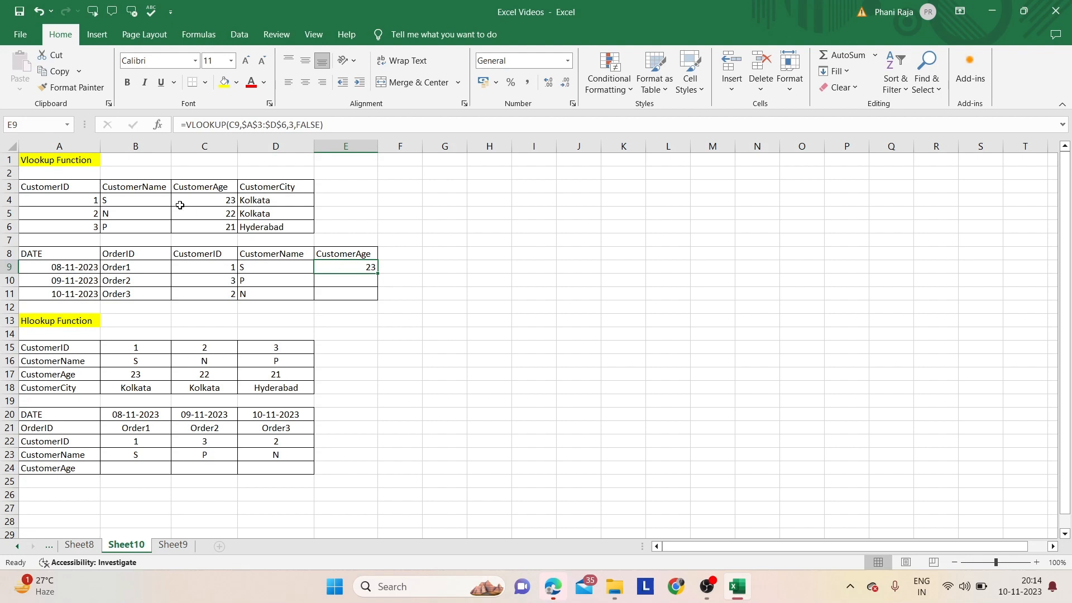
click(159, 198)
click(183, 199)
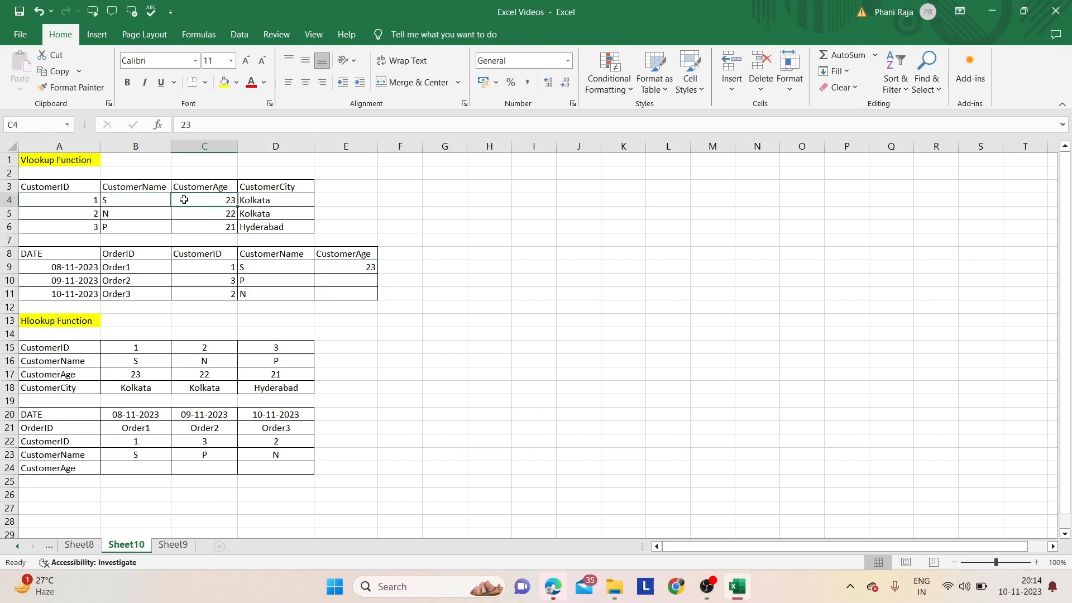
click(346, 266)
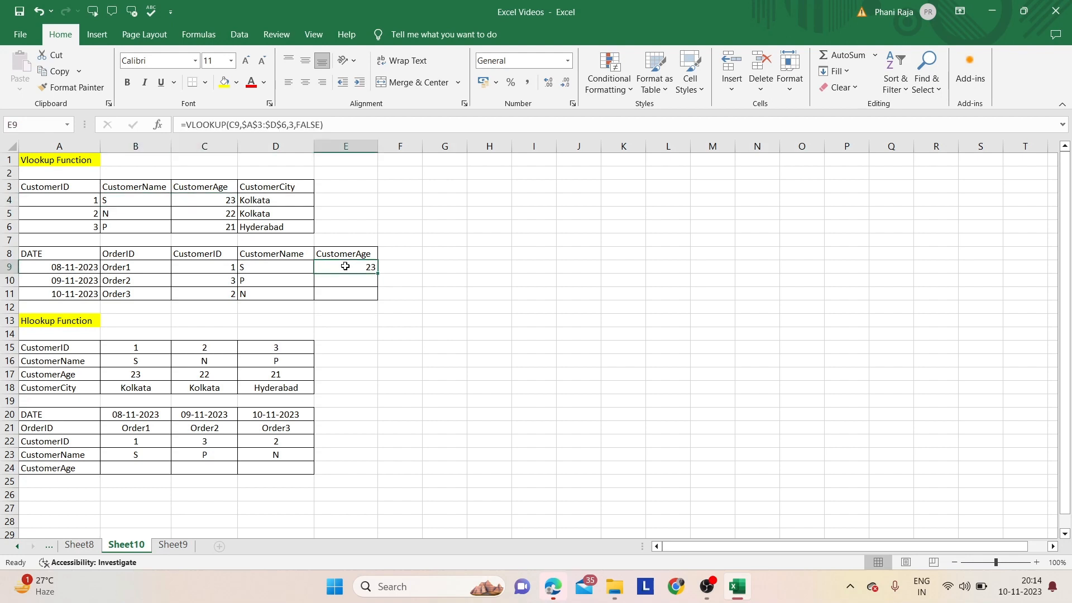
drag(377, 273, 377, 298)
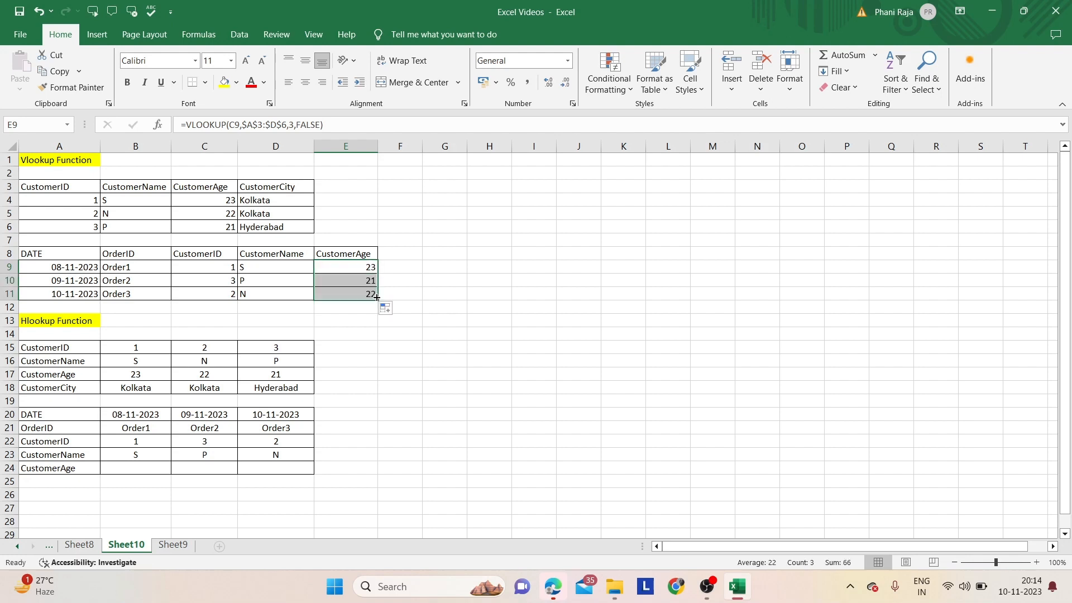
Compare the looked-up ages in E10 and E11 with the matching customers in the source table A3:D6.
click(294, 280)
click(157, 228)
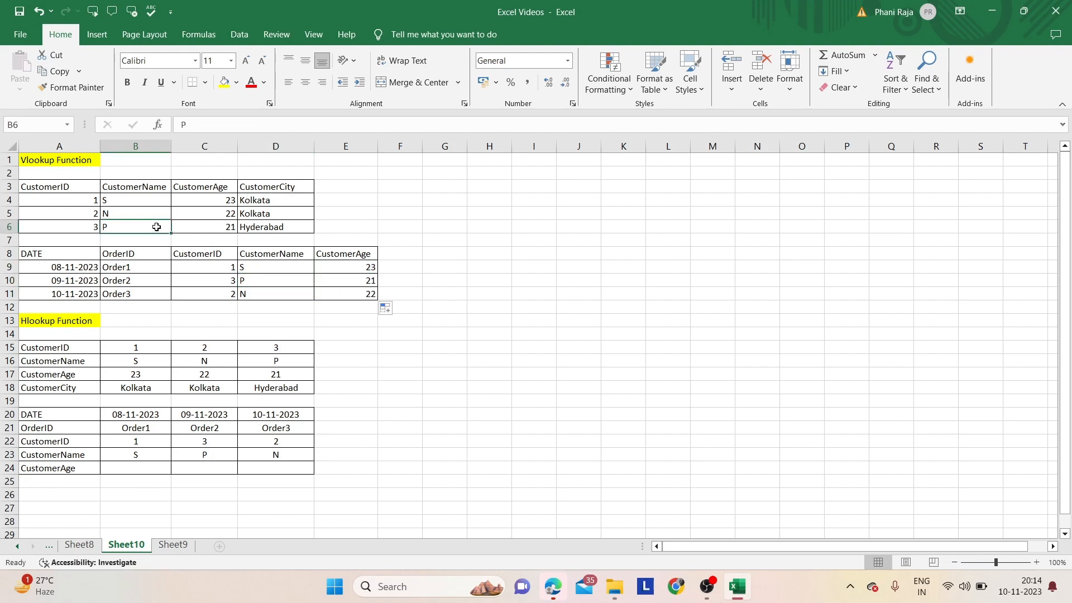
click(177, 230)
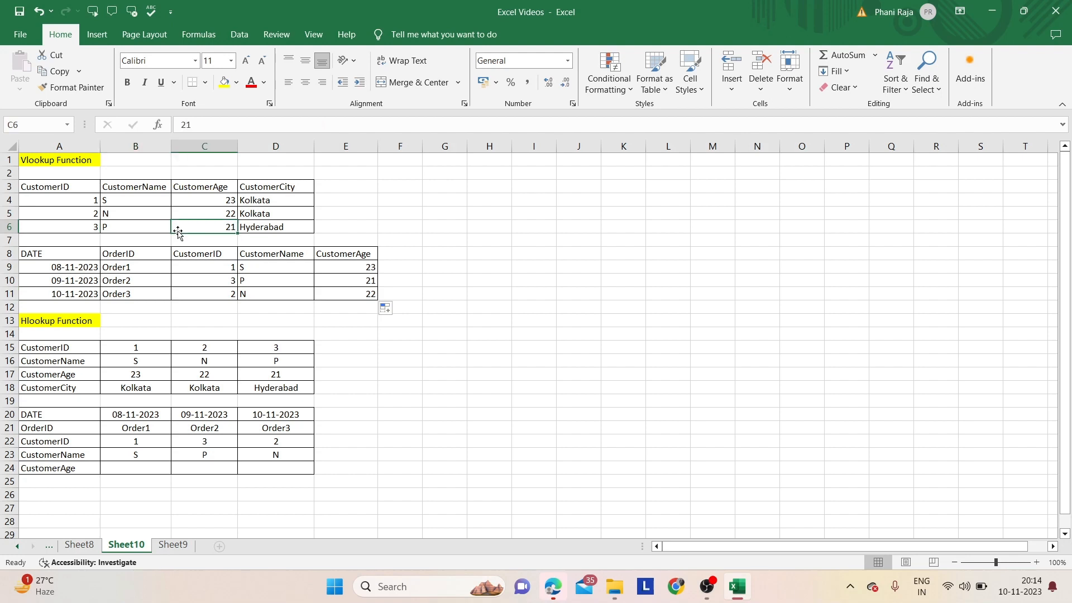
click(137, 211)
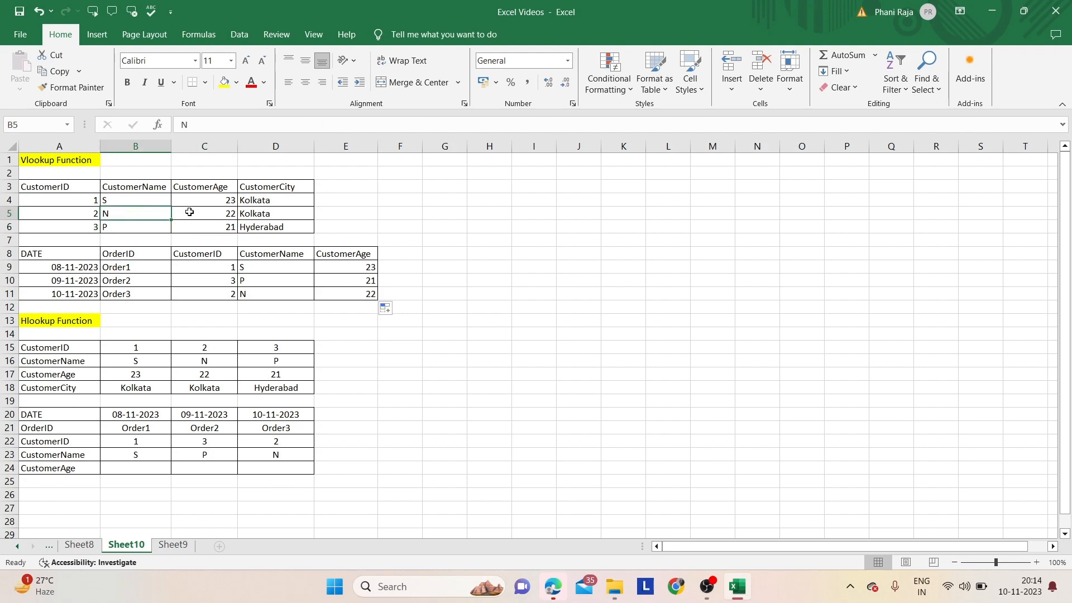
click(190, 213)
click(330, 298)
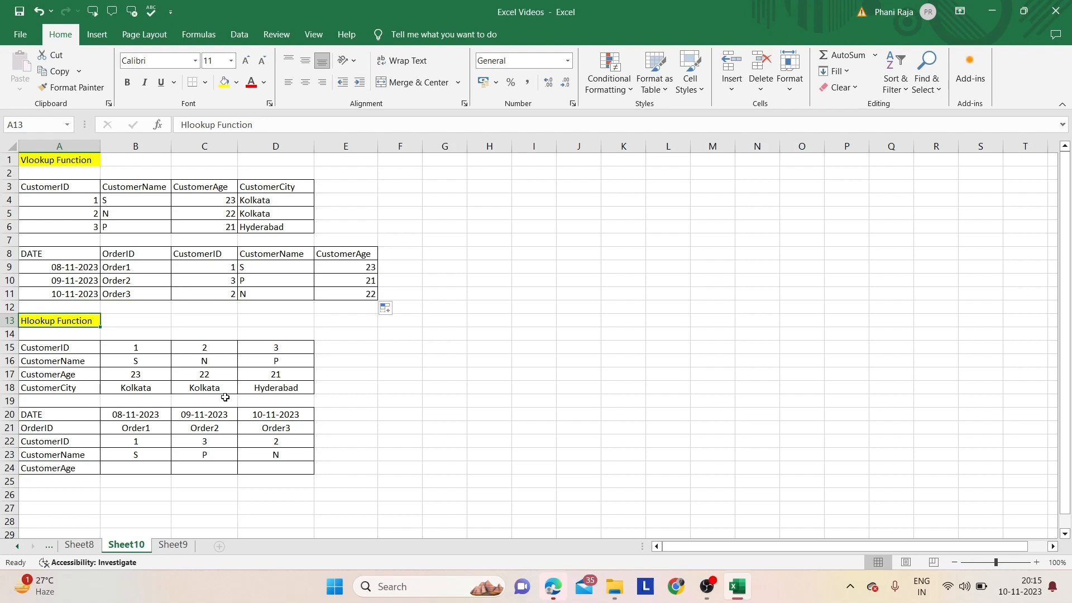
Enter =HLOOKUP(B22,$A$15:$D$18,3,FALSE) in B24 to look up the first order's customer age.
click(153, 469)
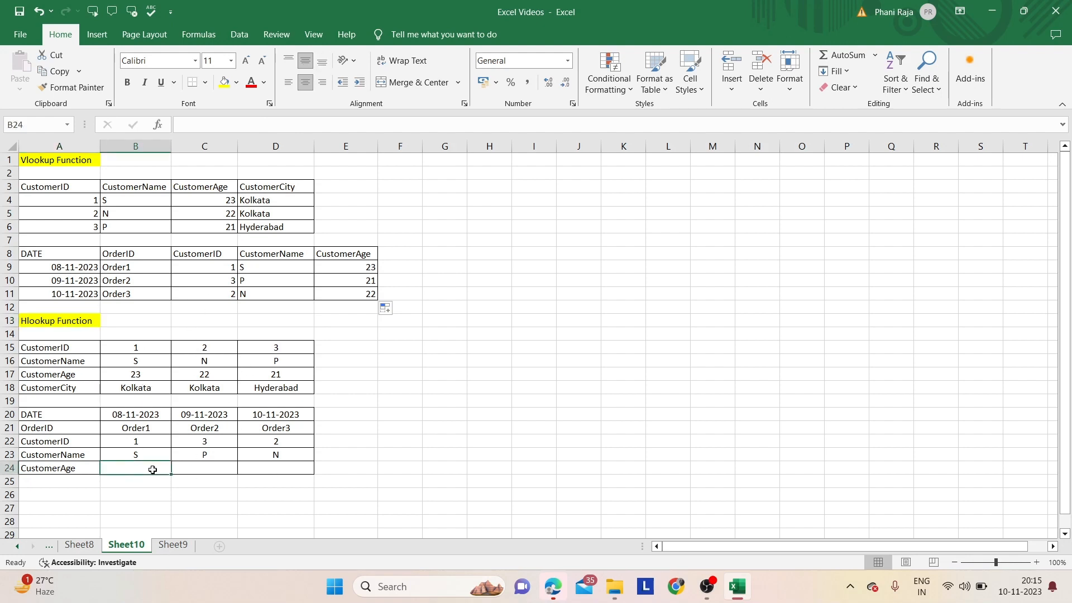
text(=)
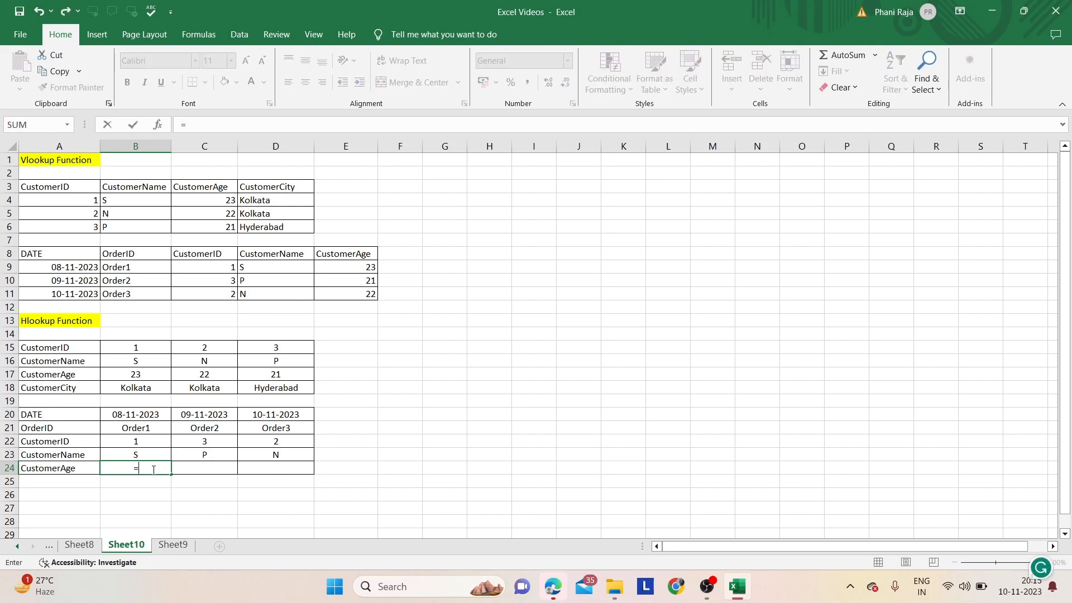
text(HLOOKU)
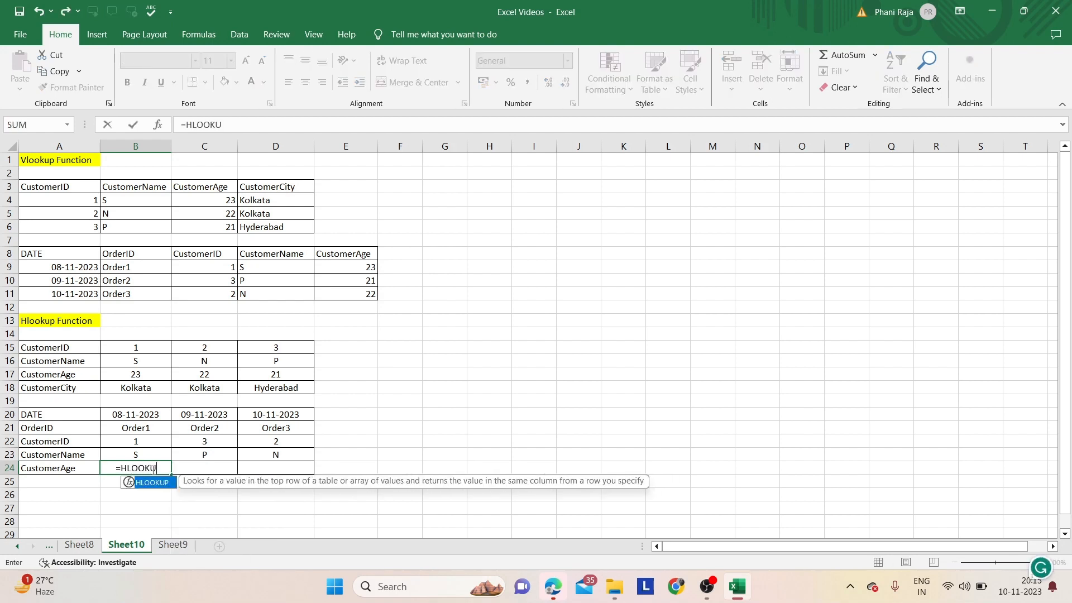
text(P()
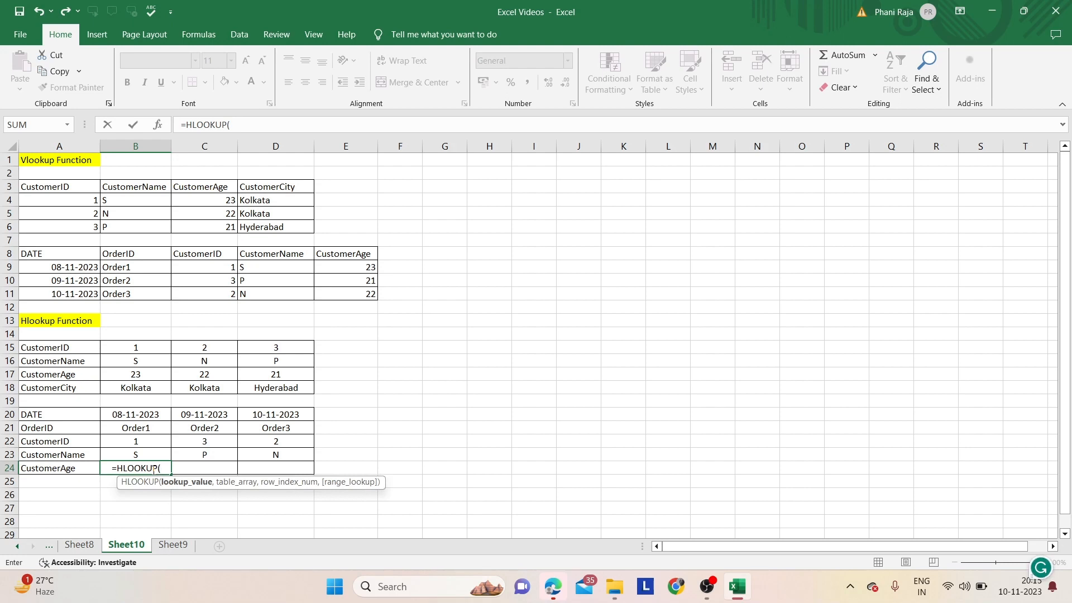
click(130, 442)
text(,)
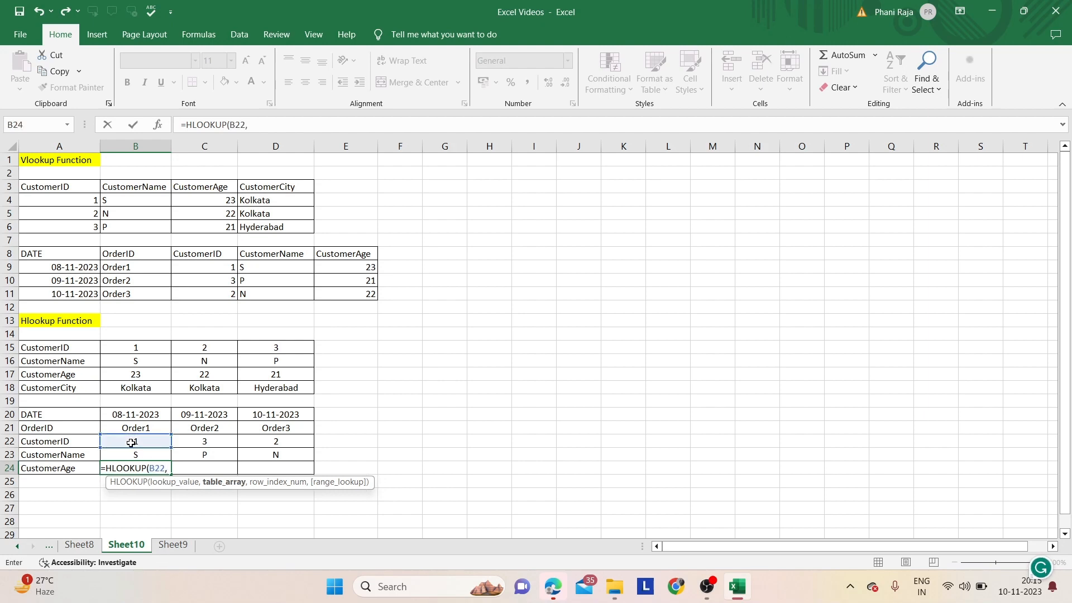
drag(58, 347, 259, 387)
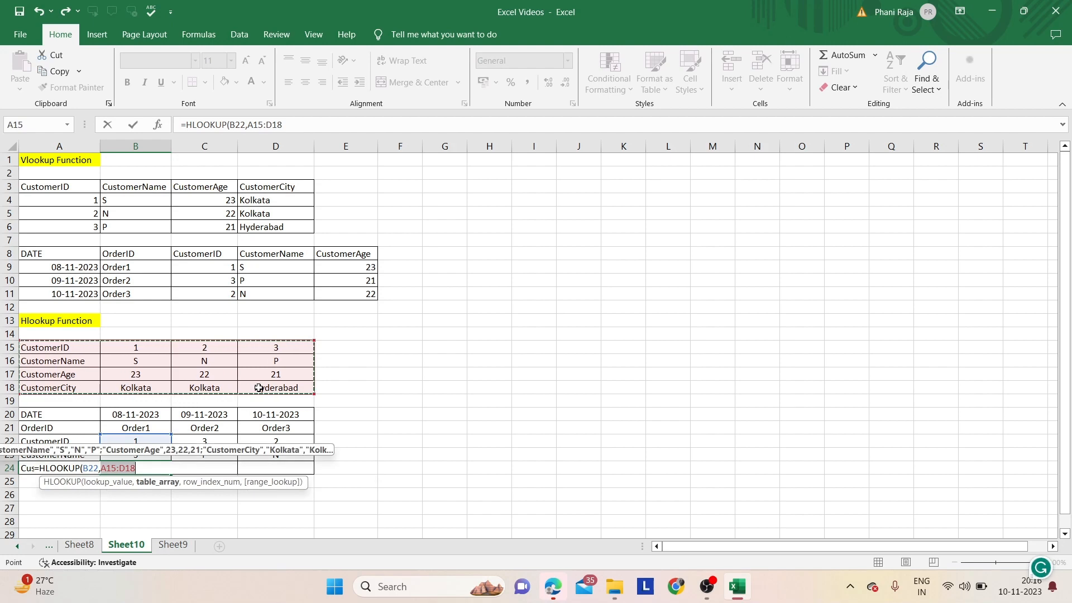
key(F4)
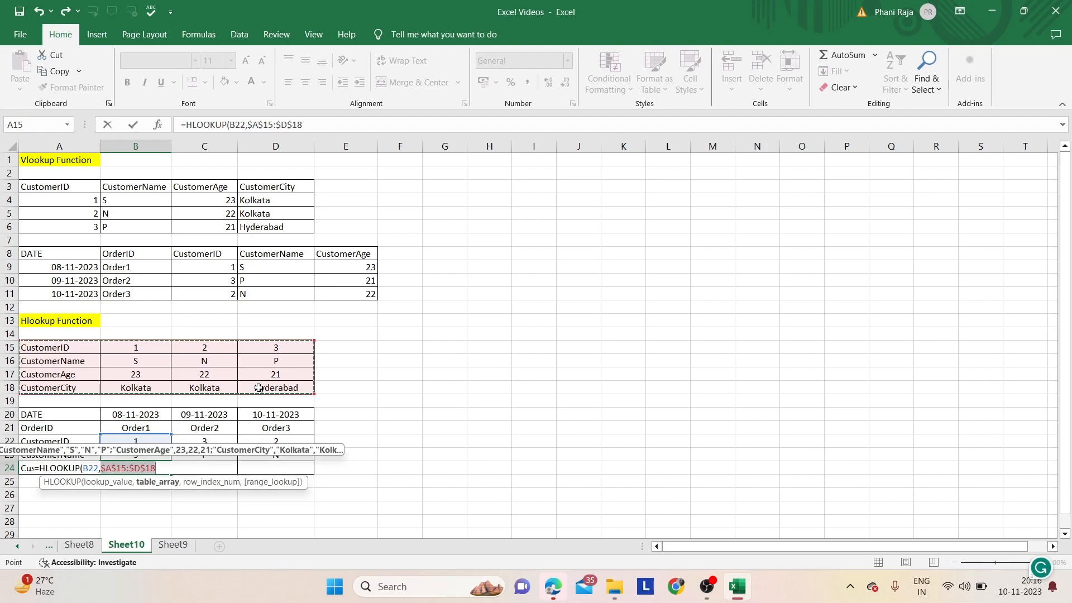
text(,)
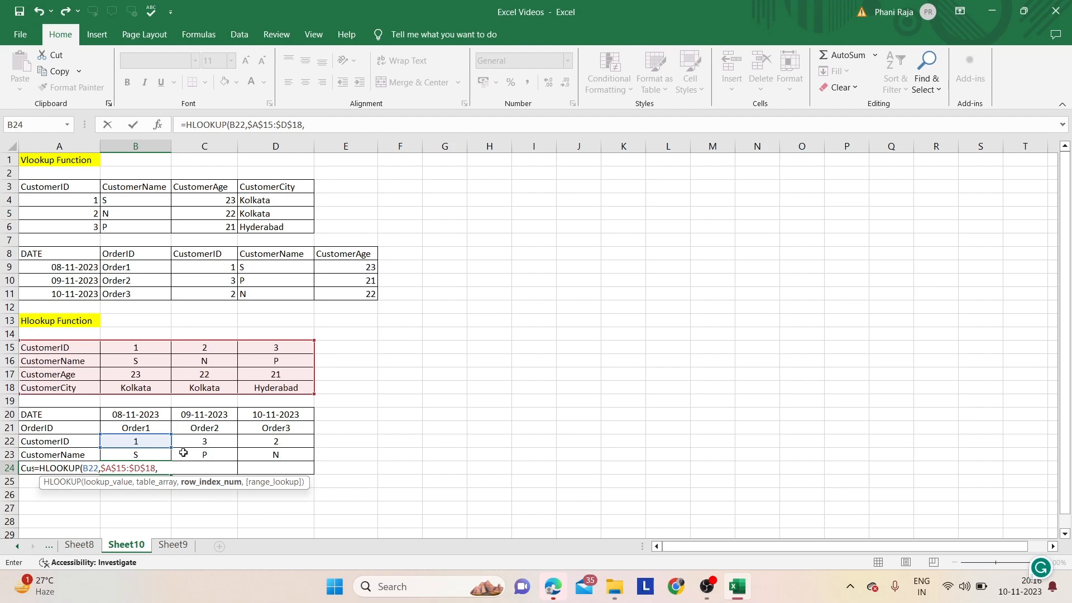
text(3,)
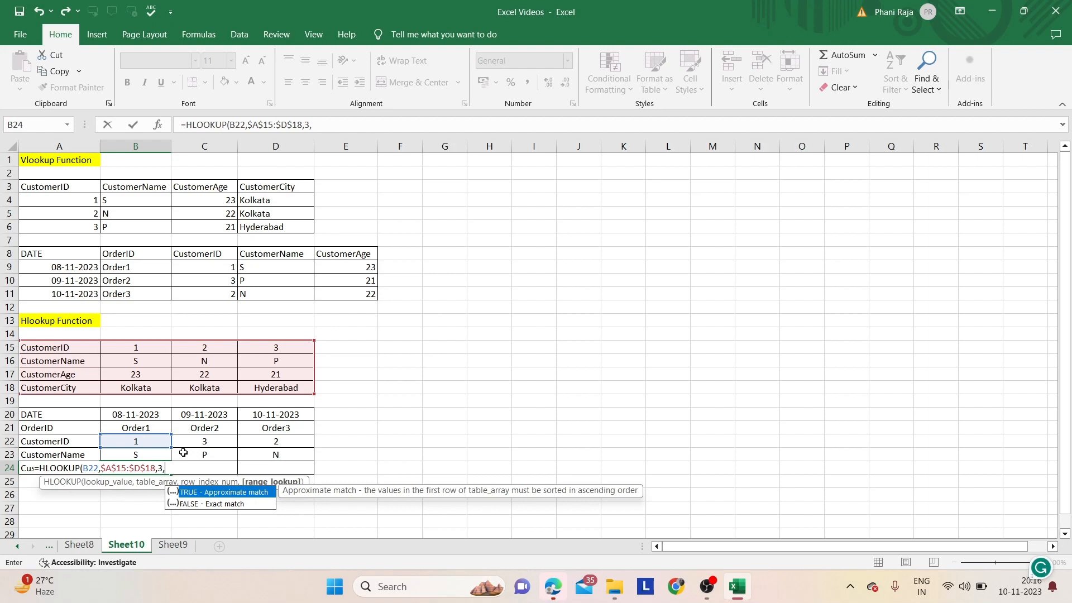
key(Down)
key(Tab)
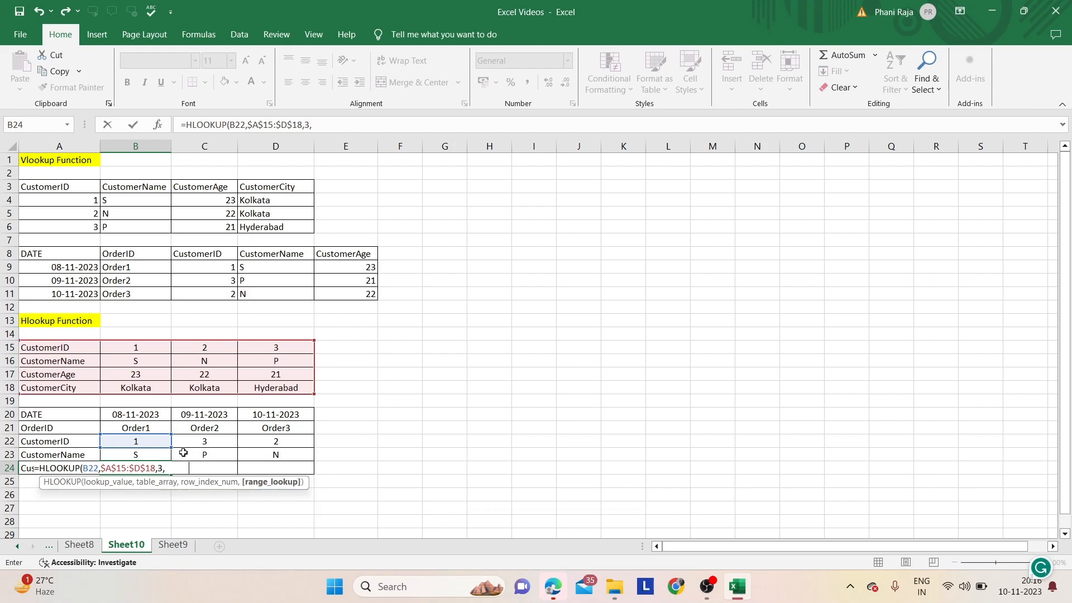
text())
key(Return)
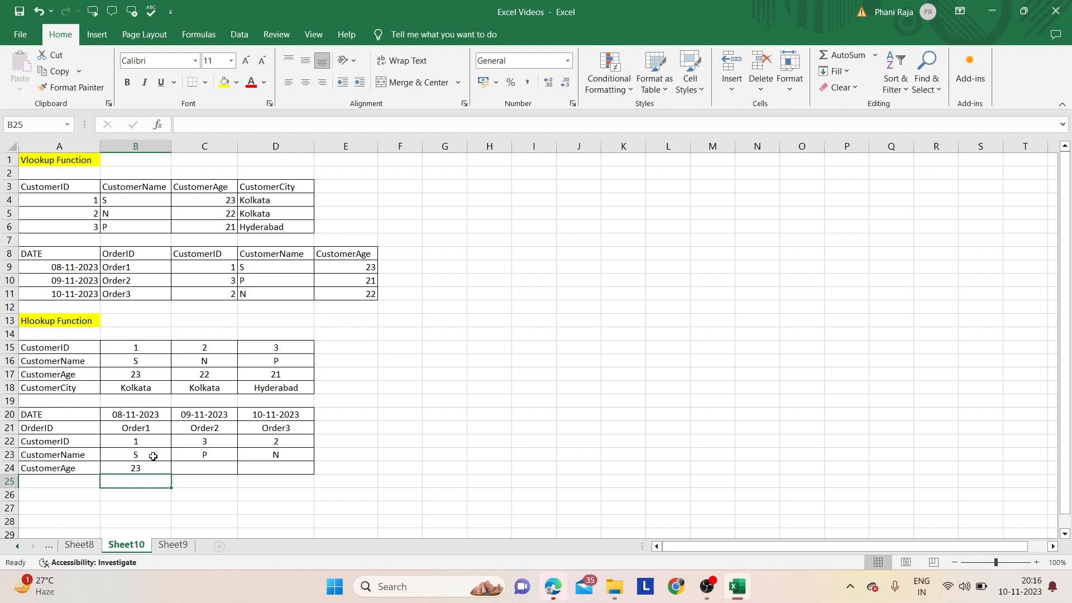
Fill the HLOOKUP formula from B24 across through D24 to complete the CustomerAge row.
click(129, 364)
click(132, 372)
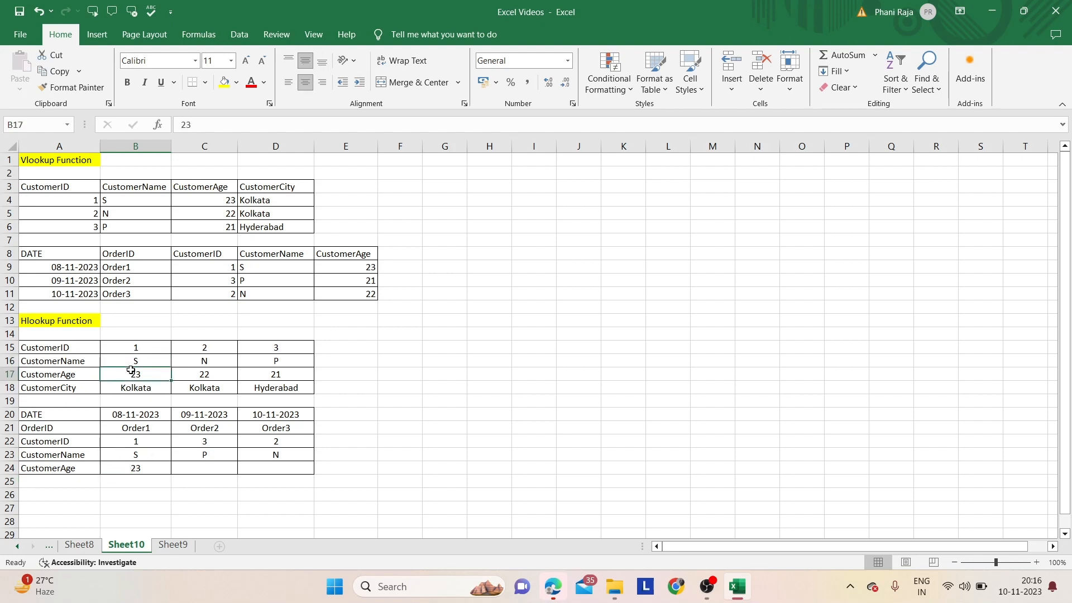
click(149, 471)
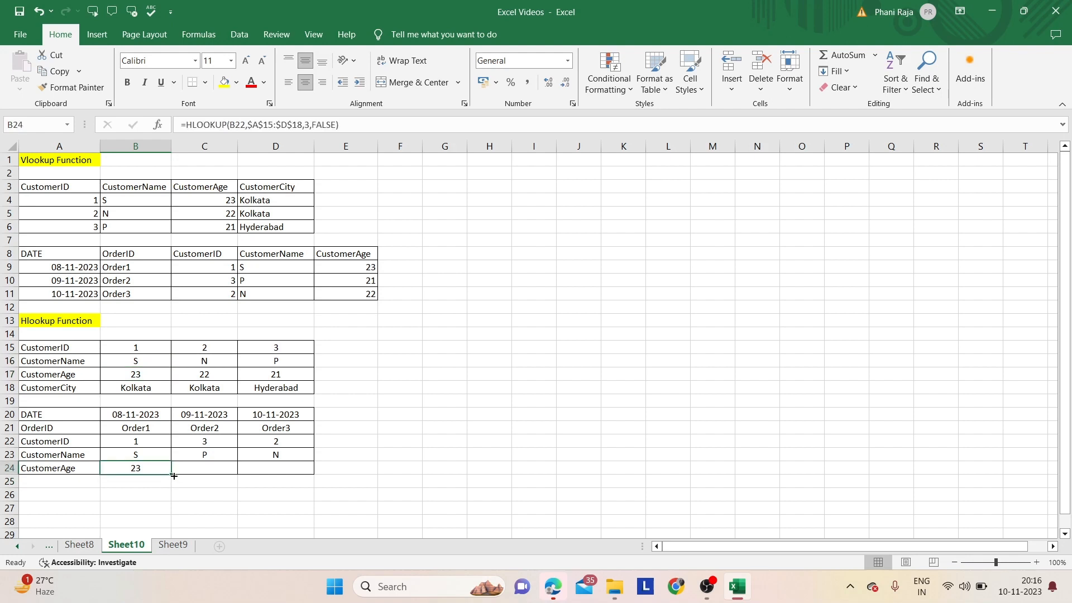
drag(171, 474, 288, 474)
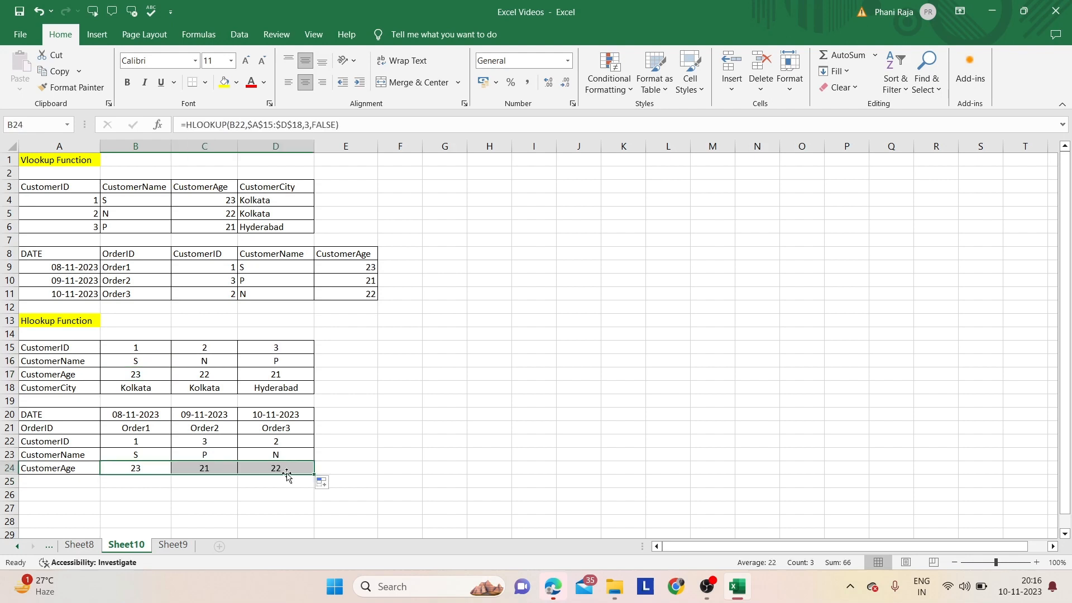
Compare the looked-up ages in C24 and D24 with the matching customers in the horizontal table A15:D18.
click(225, 364)
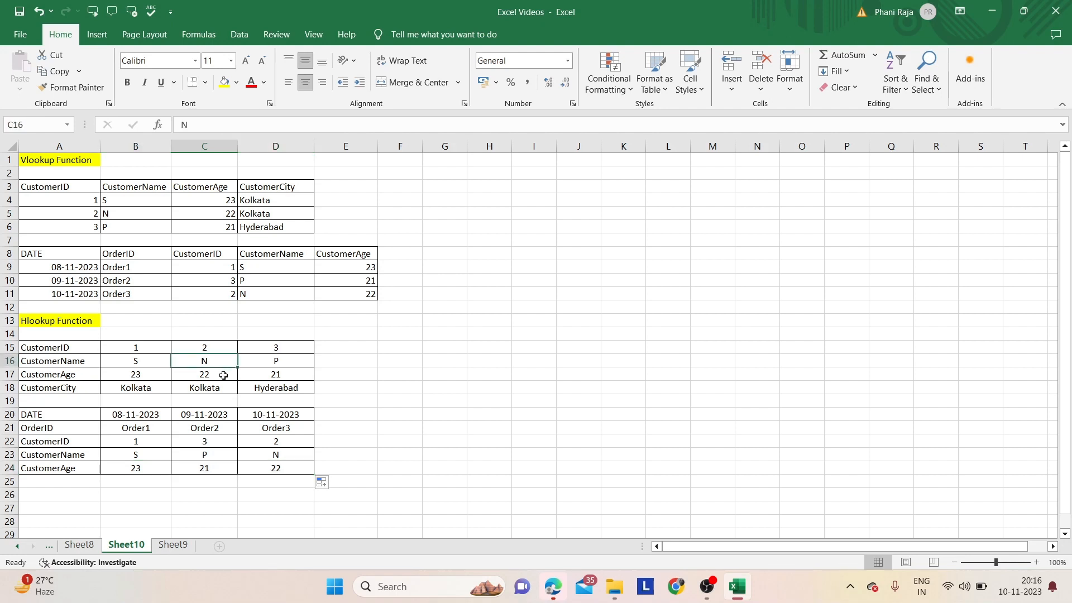
click(278, 455)
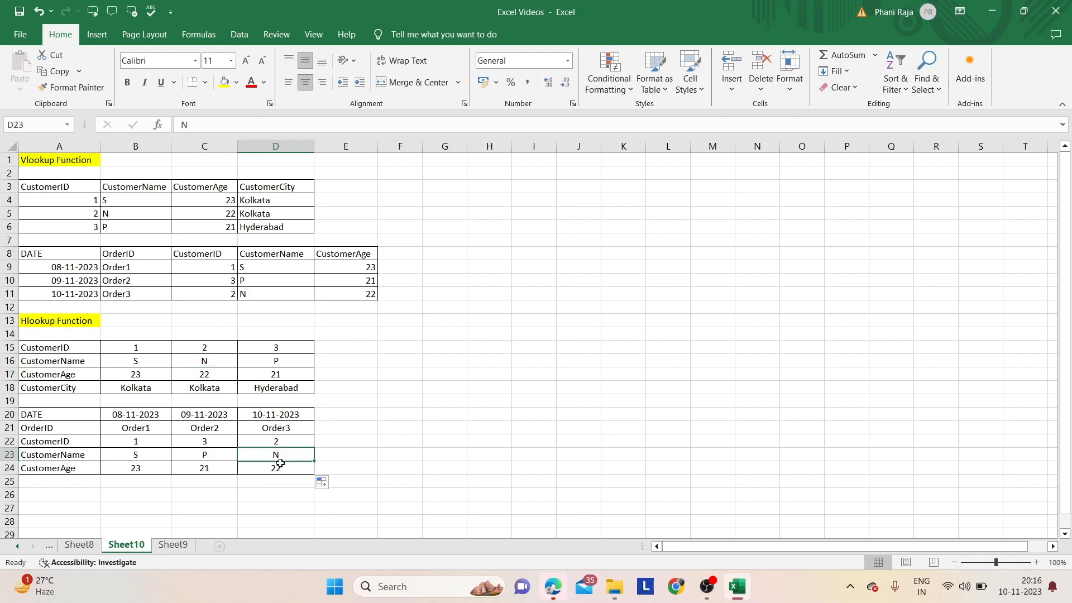
click(281, 466)
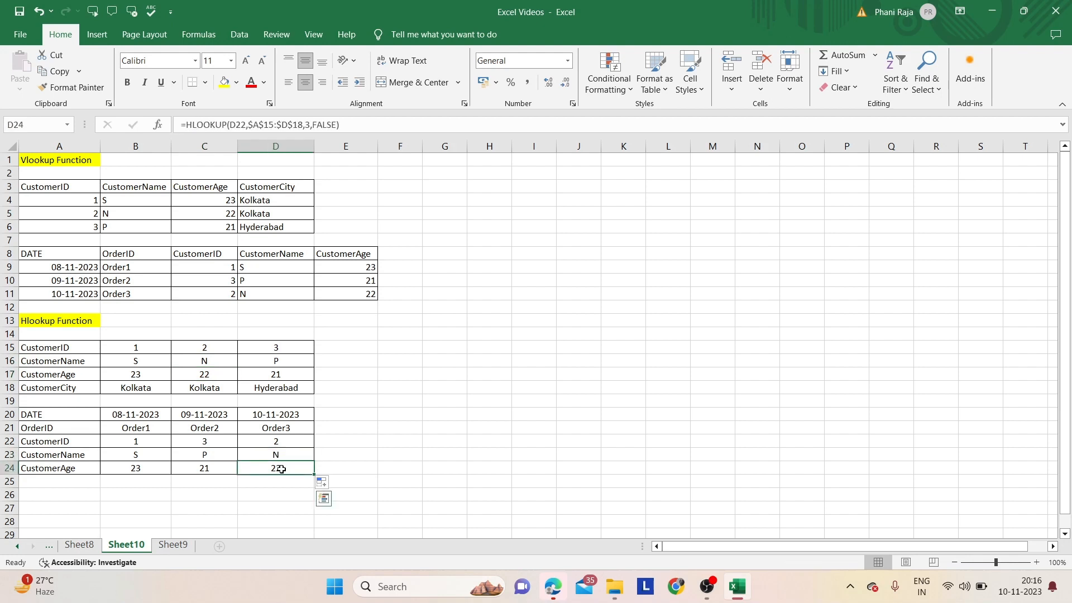
click(276, 362)
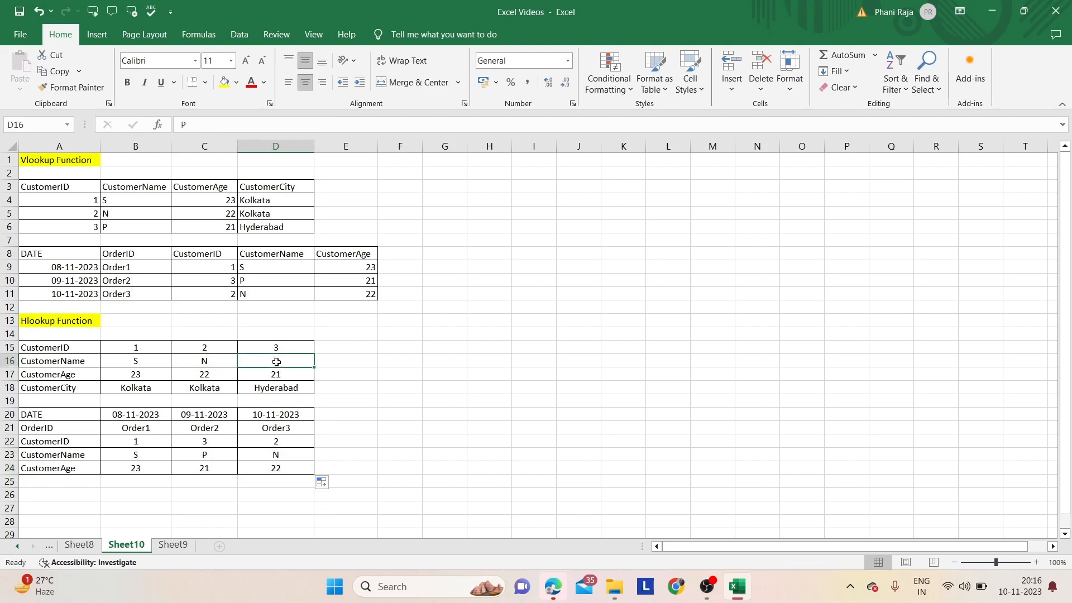
click(213, 455)
click(215, 467)
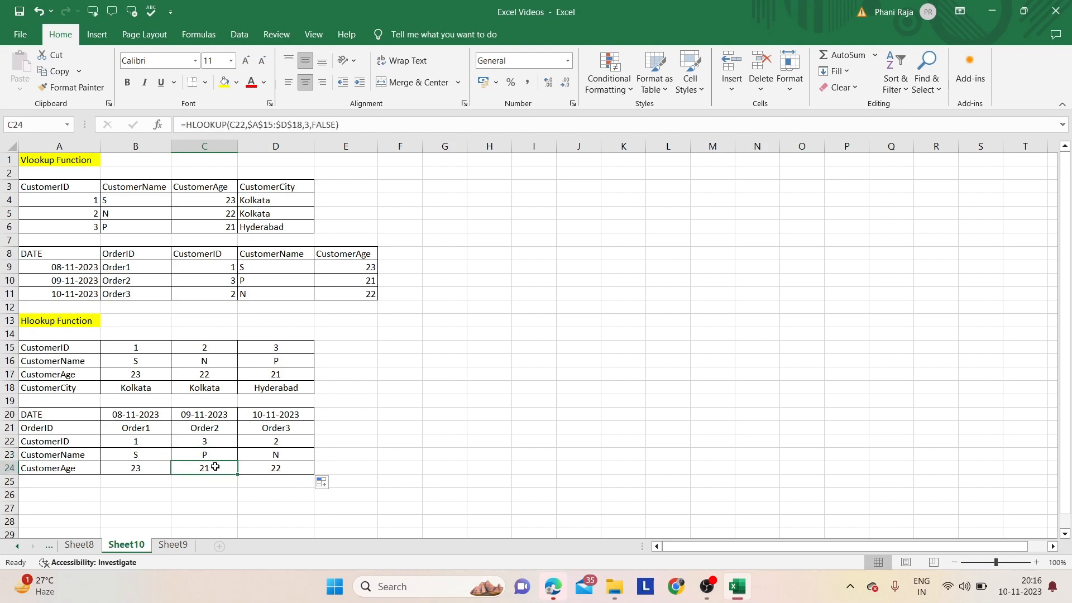
click(342, 469)
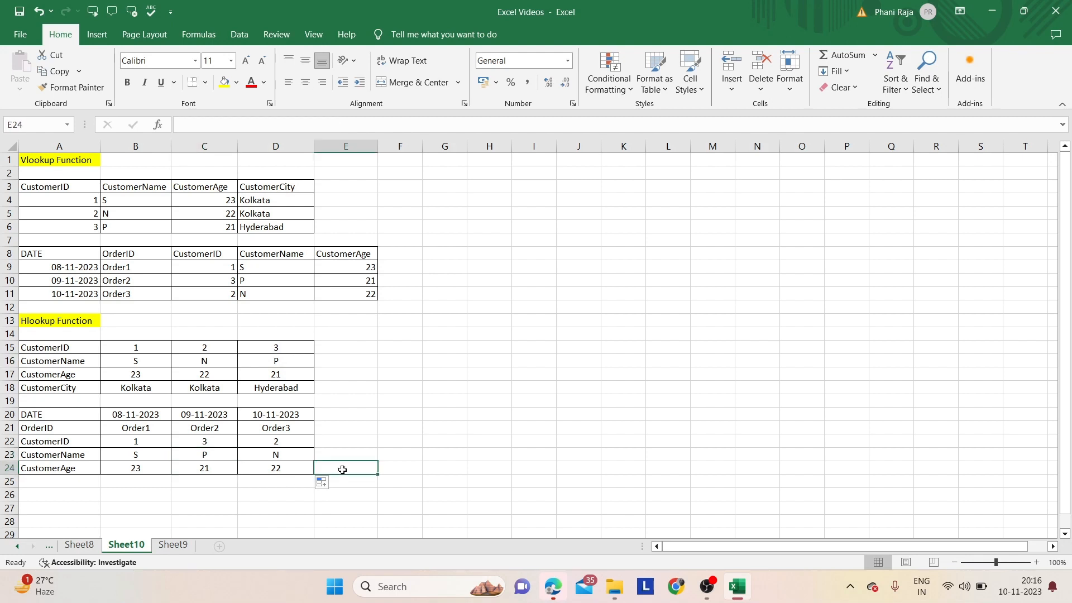